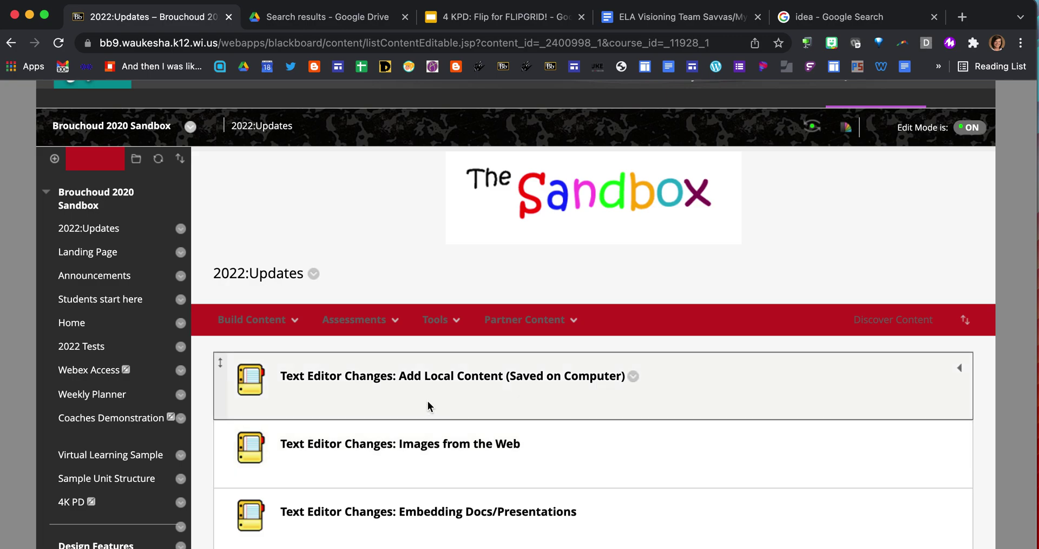
- Check the Build Content menu, then open the 'Images from the Web' item's options menu
left_click(285, 327)
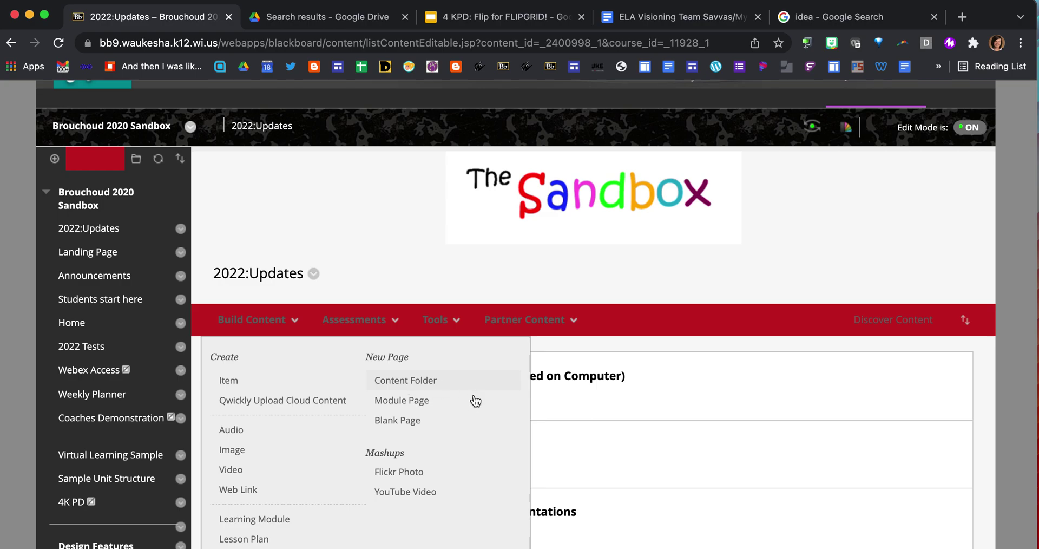
scroll(397, 469, "down", 1)
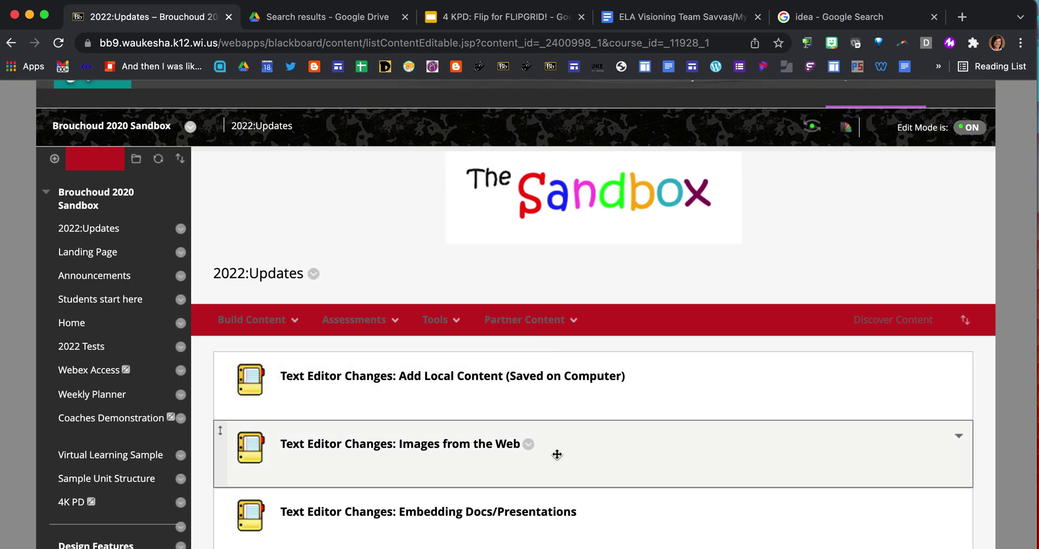
scroll(579, 437, "down", 2)
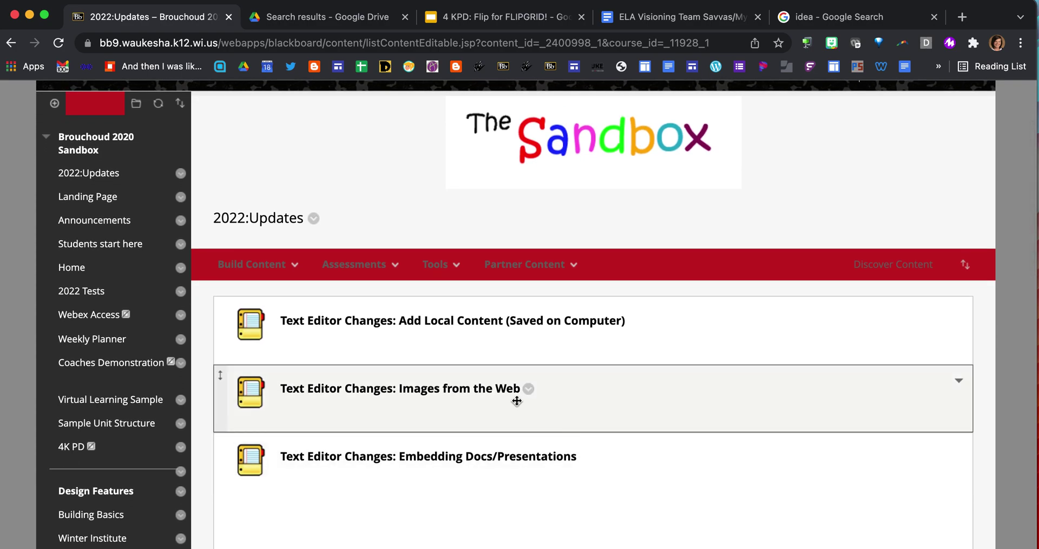
left_click(528, 389)
- Start editing 'Images from the Web', then switch to the Google 'idea' image results
left_click(545, 132)
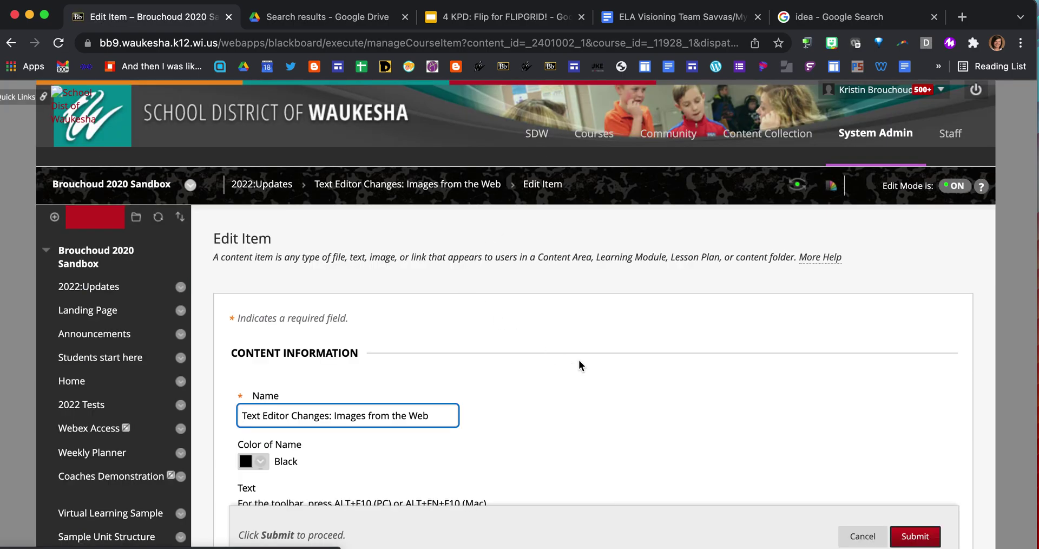
scroll(682, 398, "down", 5)
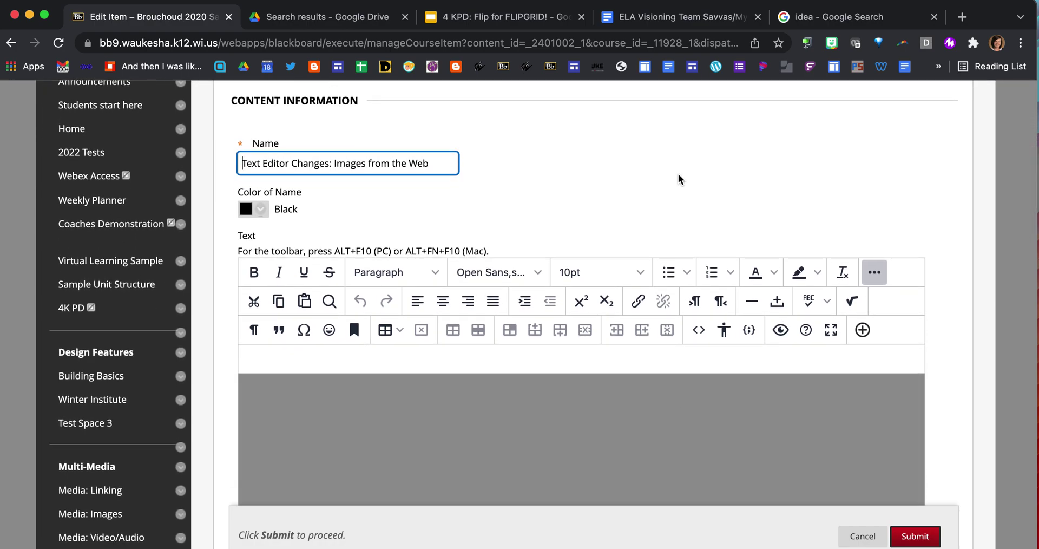
left_click(806, 20)
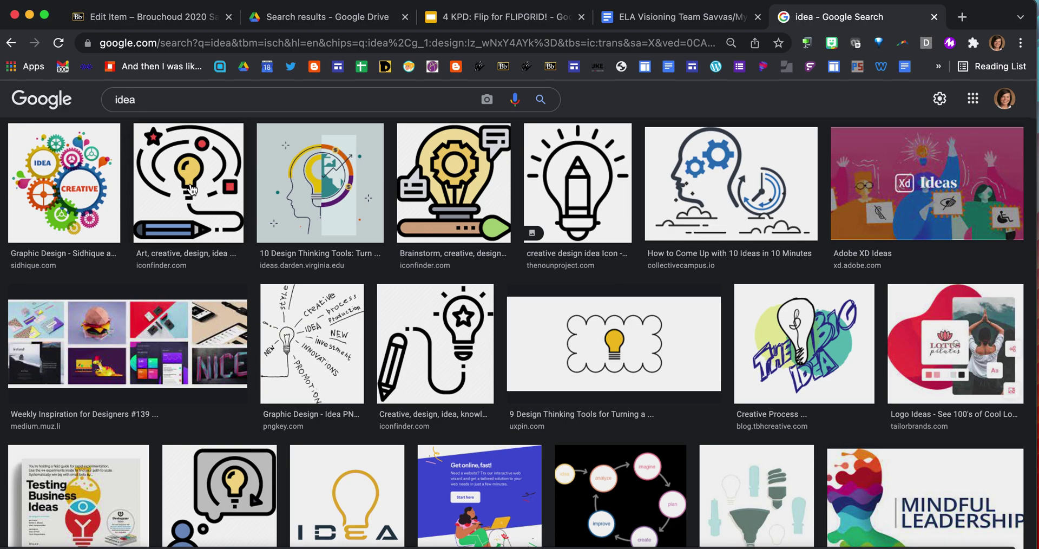
- Copy the lightbulb-and-pencil icon from the 'idea' image results and return to Blackboard
right_click(191, 190)
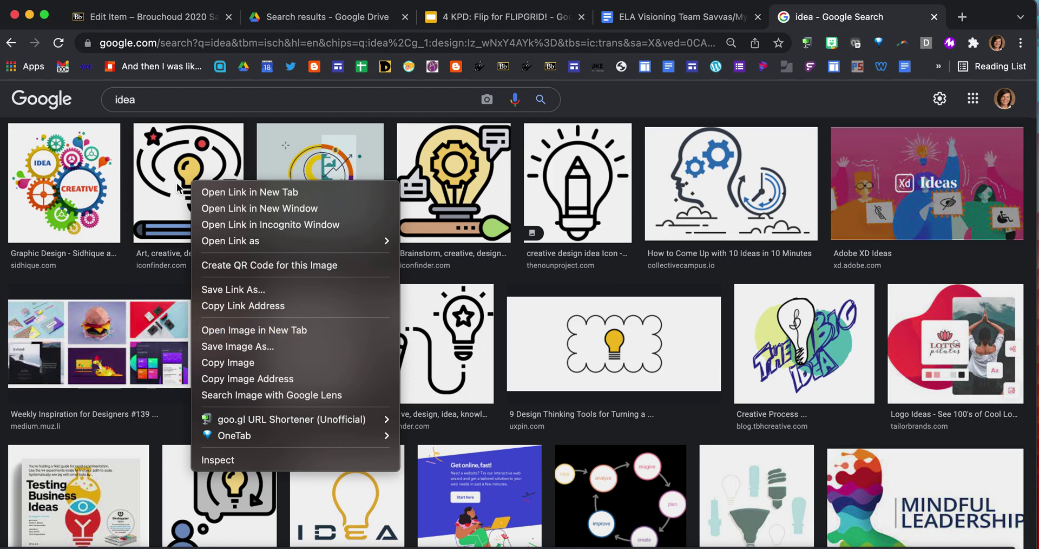
left_click(177, 160)
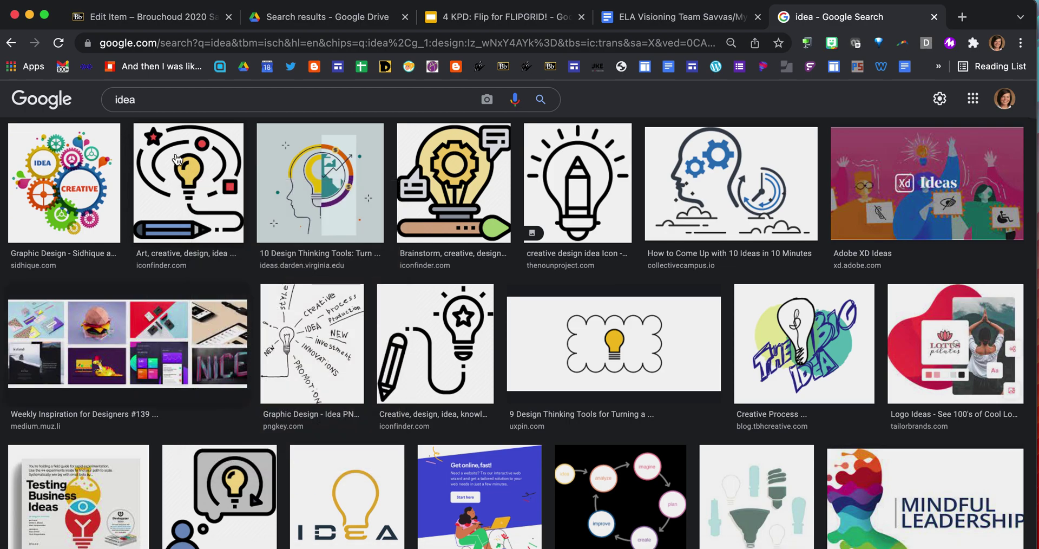
left_click(177, 160)
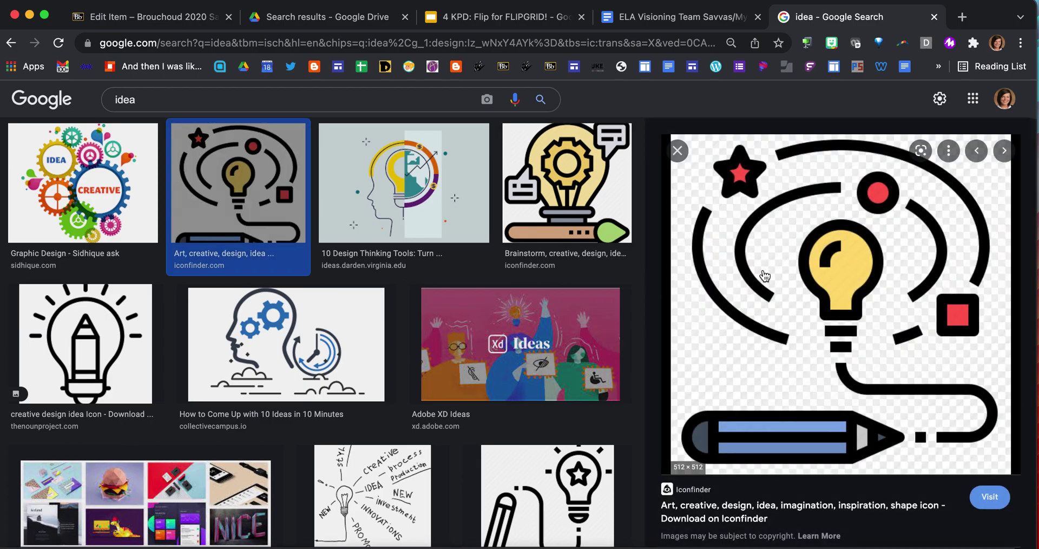
right_click(883, 348)
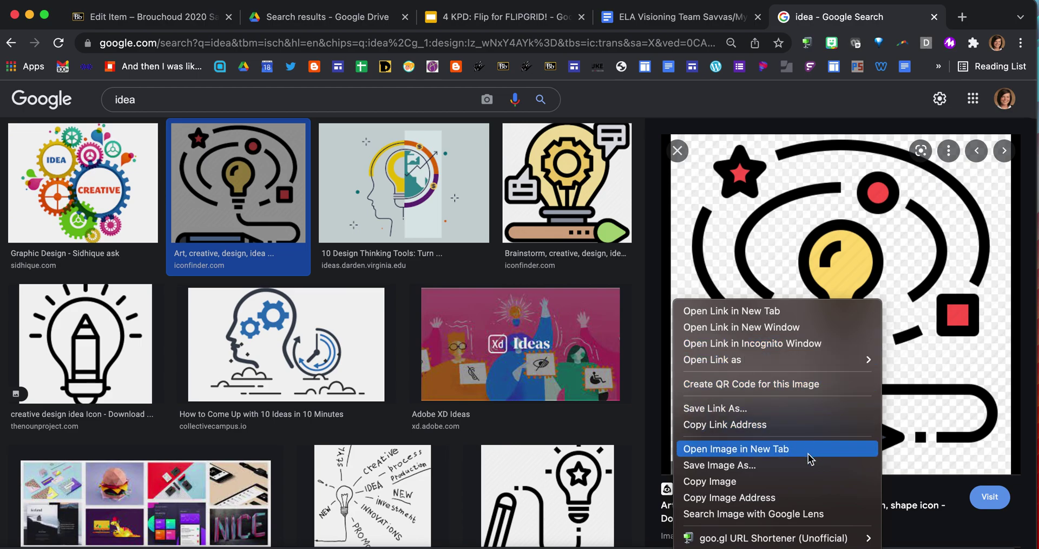
left_click(798, 488)
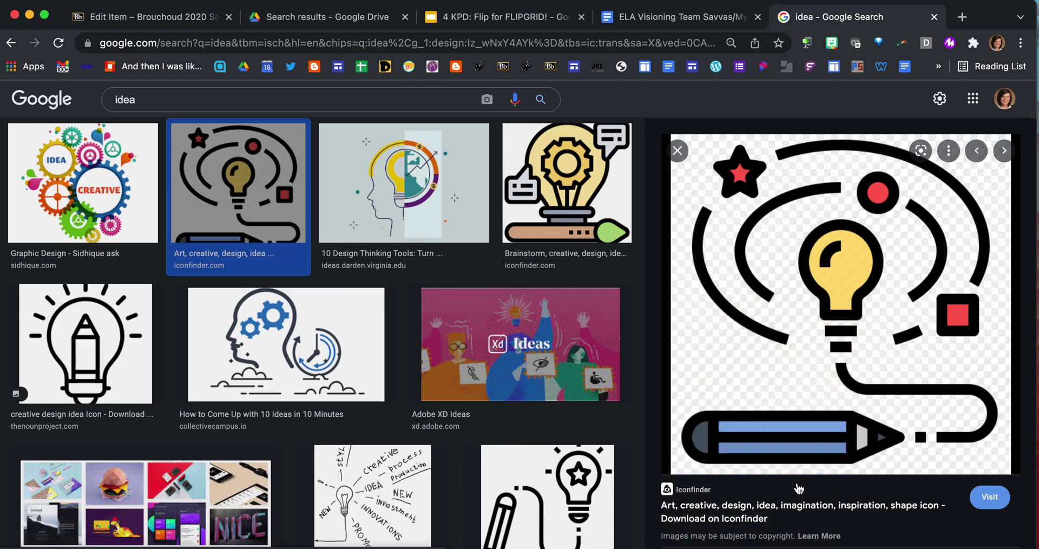
left_click(111, 21)
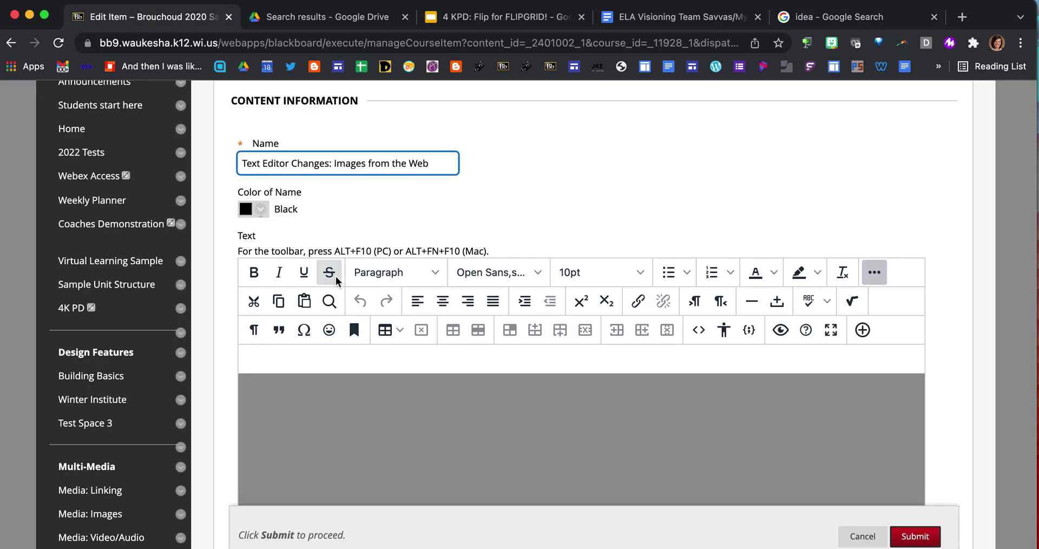
- Paste the lightbulb-and-pencil icon into the item's text body with Keep Formatting
left_click(261, 362)
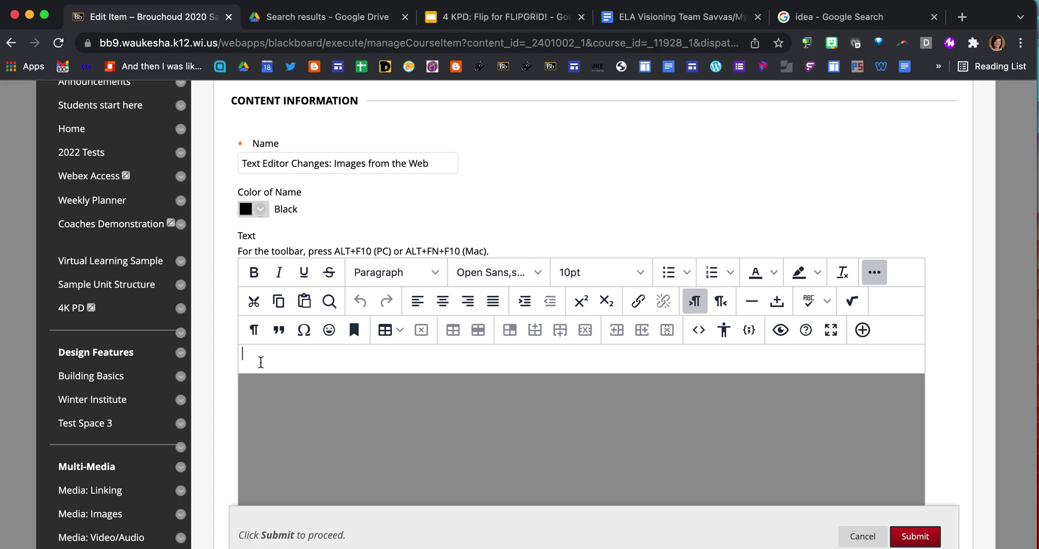
key("super+v")
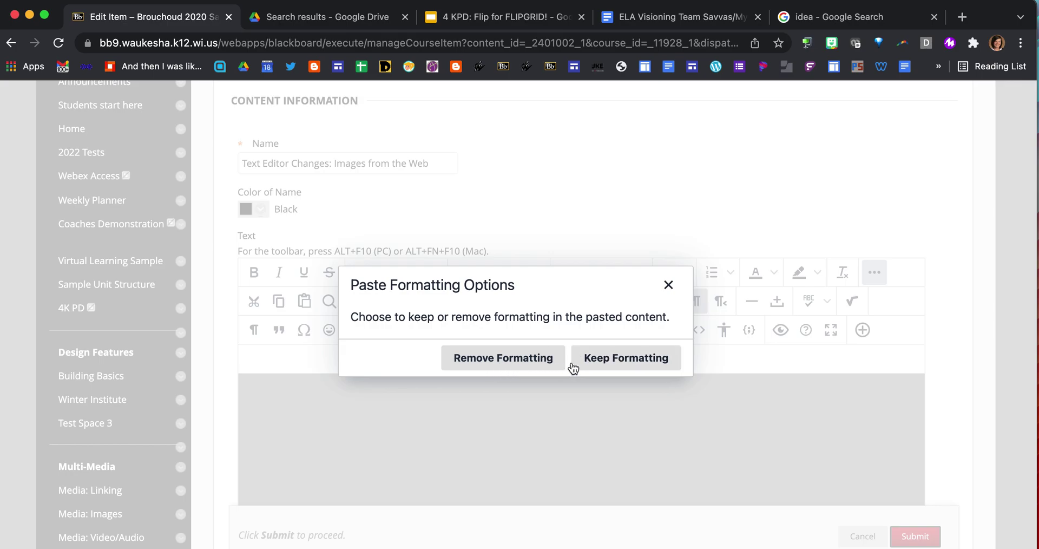
left_click(592, 355)
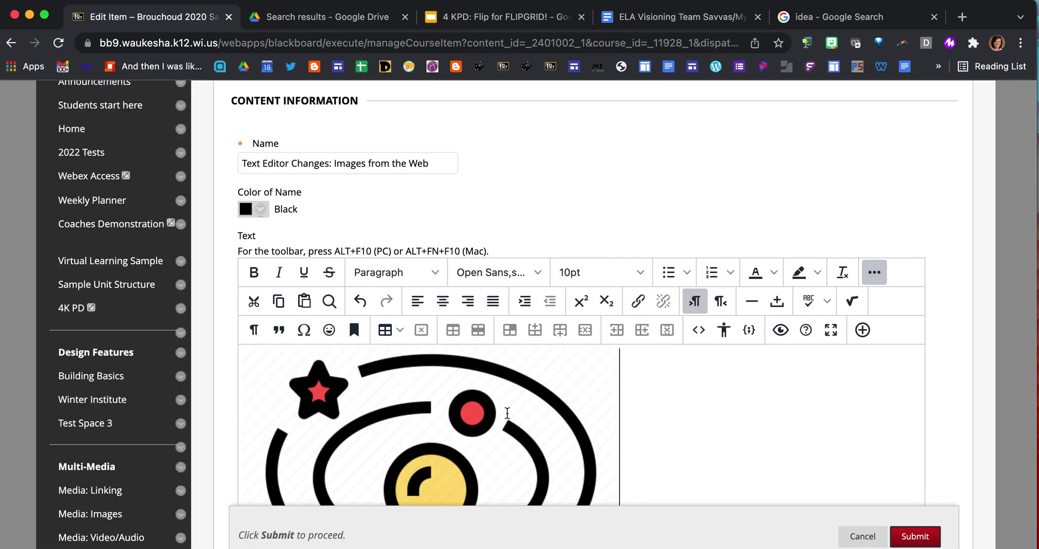
scroll(507, 413, "down", 8)
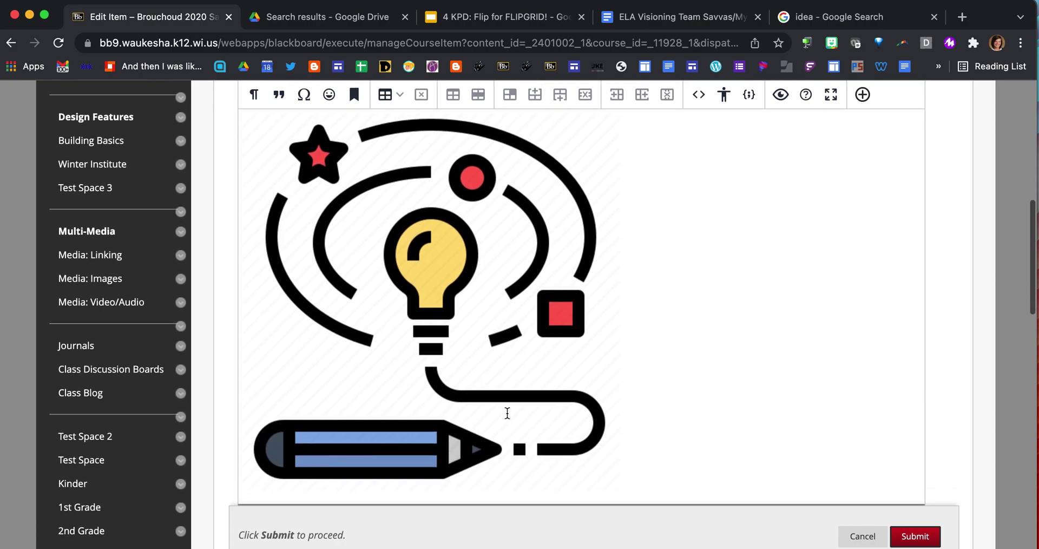
scroll(507, 413, "up", 2)
scroll(514, 410, "down", 2)
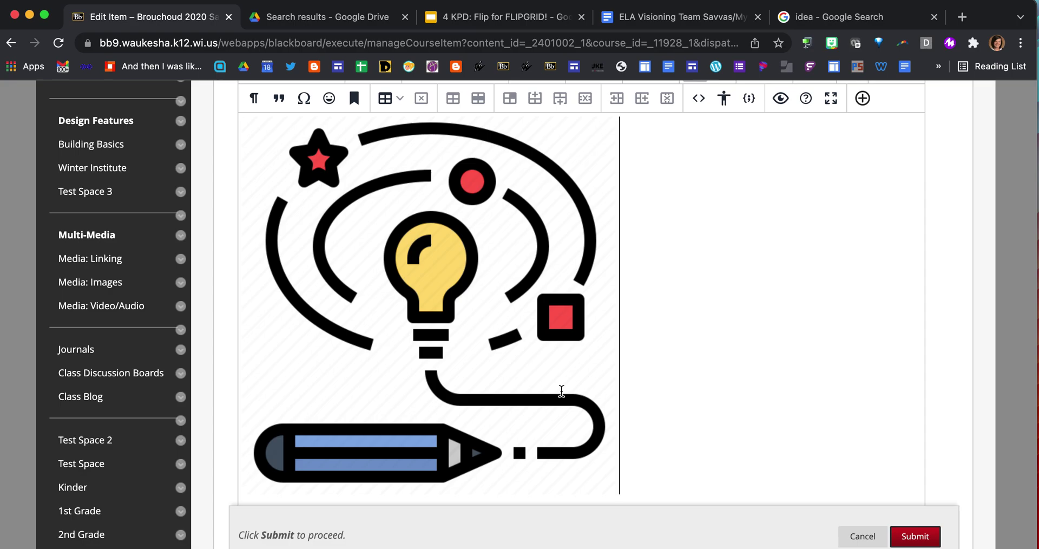
- Shrink the first lightbulb icon to about 162 px, then preview the Brainstorm icon in Google Images
right_click(561, 392)
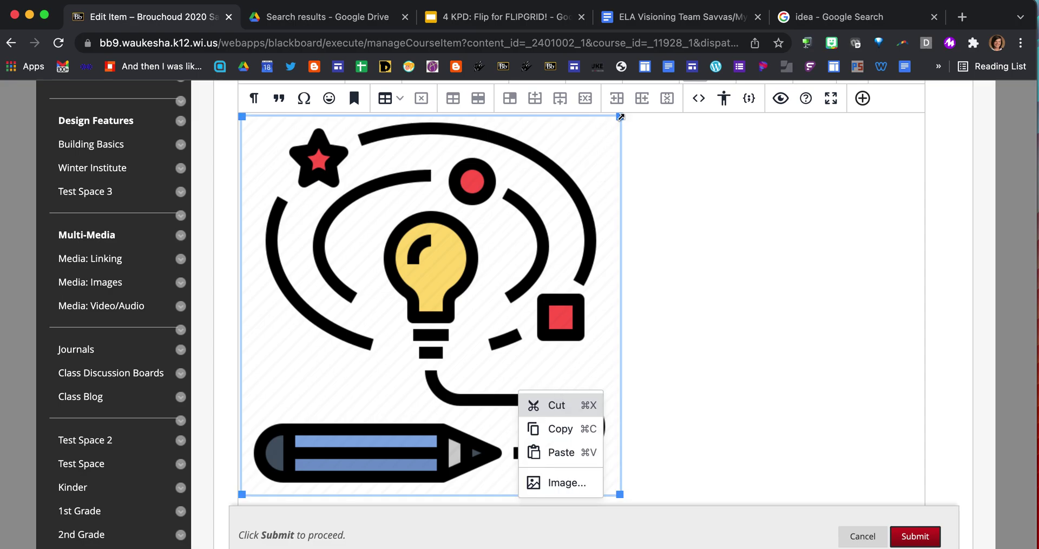
left_click_drag(621, 116, 456, 274)
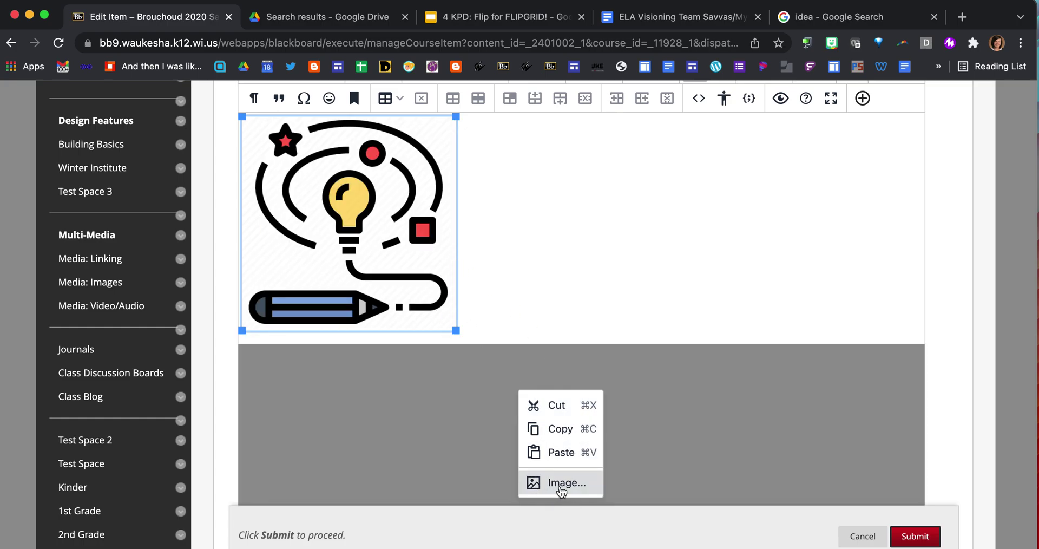
left_click(566, 483)
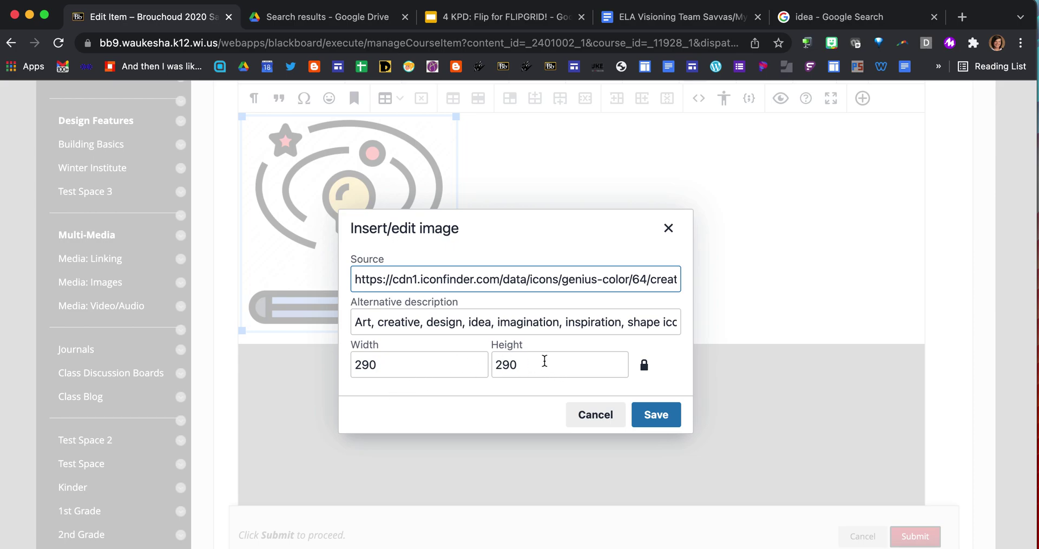
left_click(656, 418)
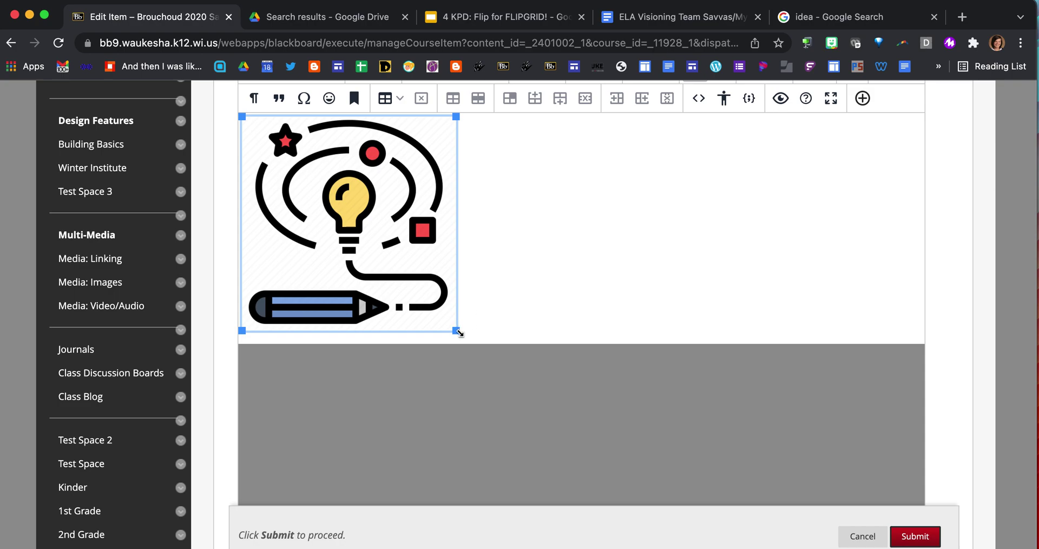
left_click_drag(459, 333, 367, 237)
left_click(367, 237)
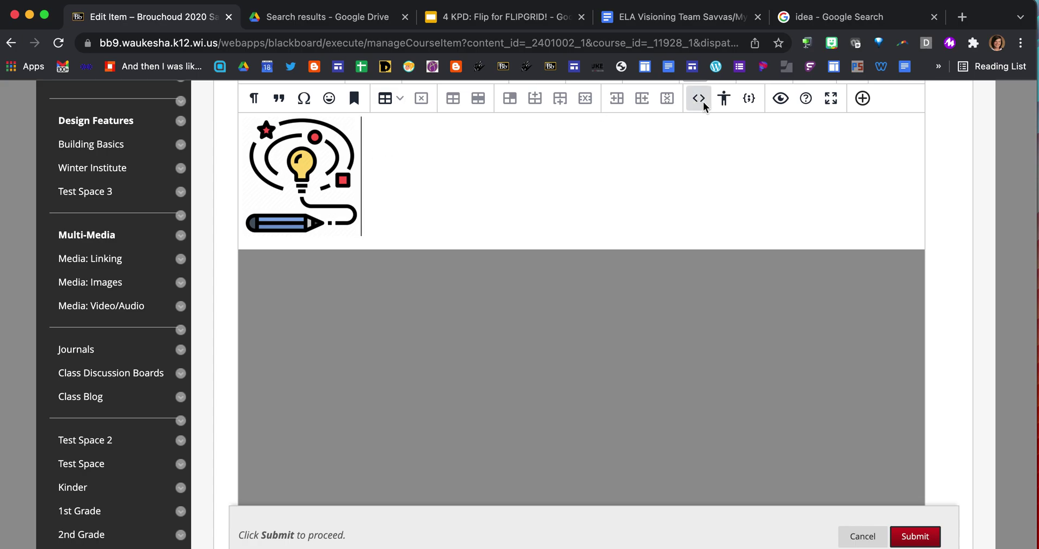
left_click(847, 22)
left_click(579, 201)
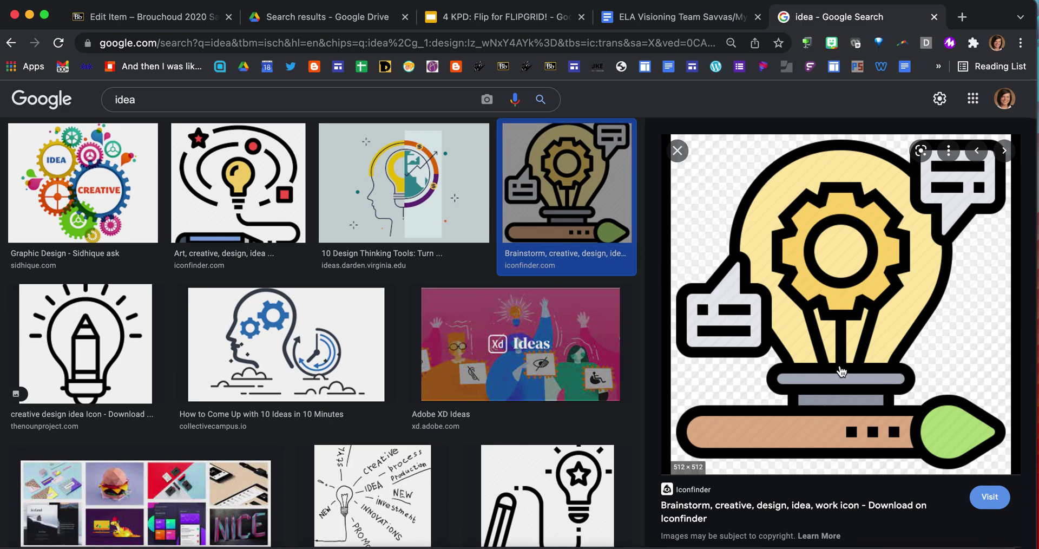
- Copy the Brainstorm lightbulb-and-gear image and go back to the Blackboard item editor
right_click(854, 347)
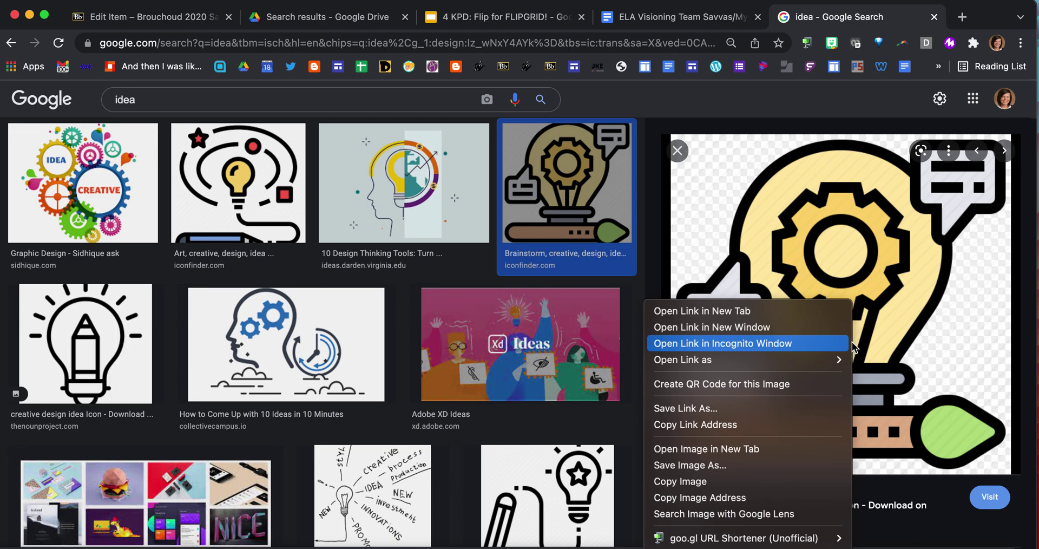
left_click(793, 488)
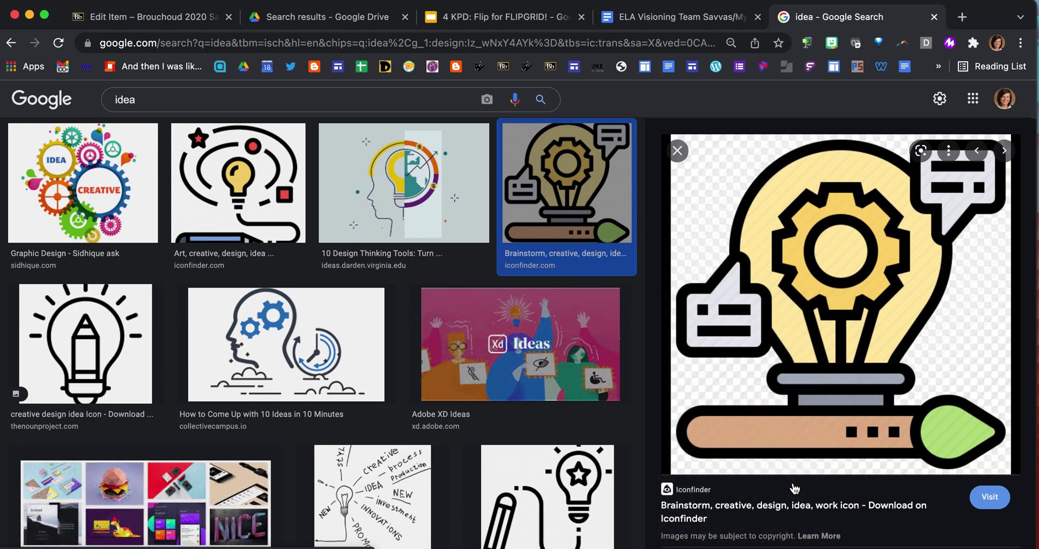
left_click(126, 24)
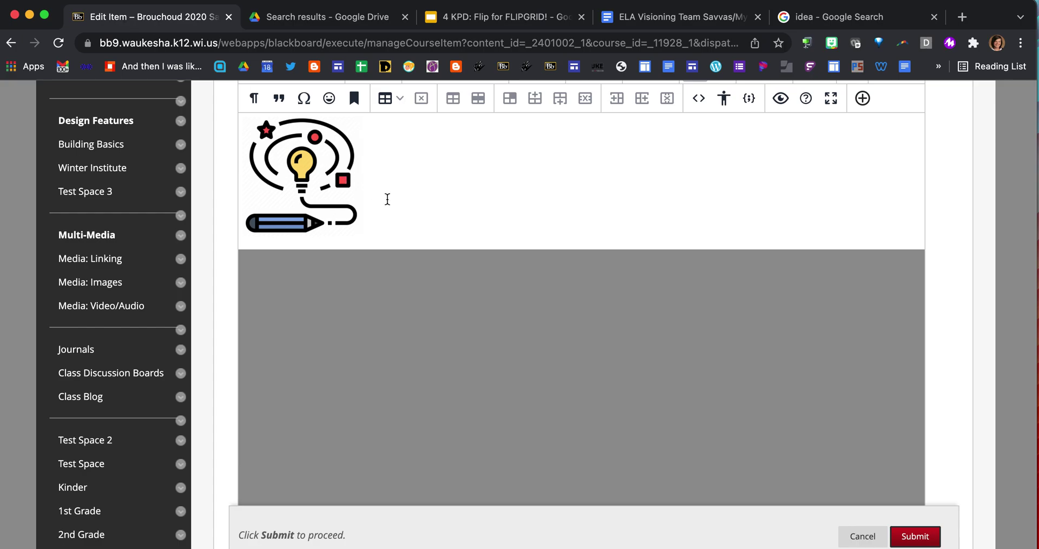
- Paste the Brainstorm icon after the first image and shrink it to match
left_click(388, 199)
key("super+v")
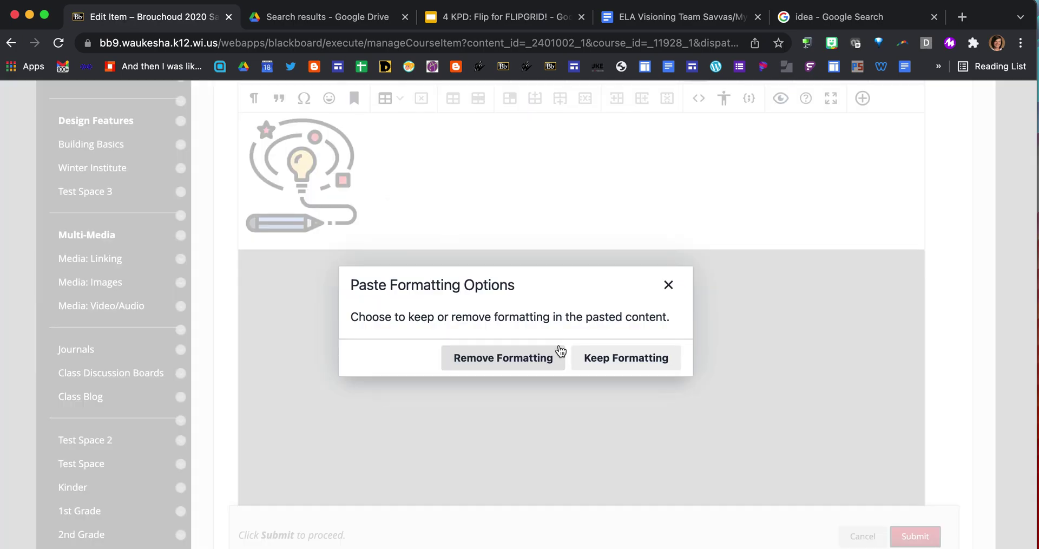
left_click(539, 360)
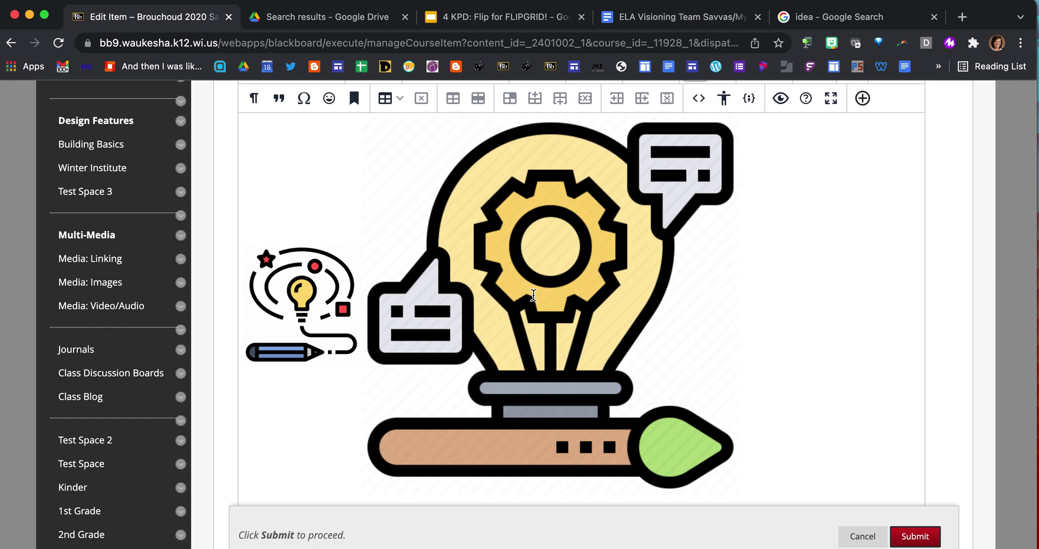
right_click(533, 295)
left_click_drag(742, 497, 490, 304)
left_click_drag(494, 243, 480, 238)
- Copy the pencil lightbulb icon from the image results and return to the editor
left_click(809, 20)
left_click(112, 340)
right_click(817, 223)
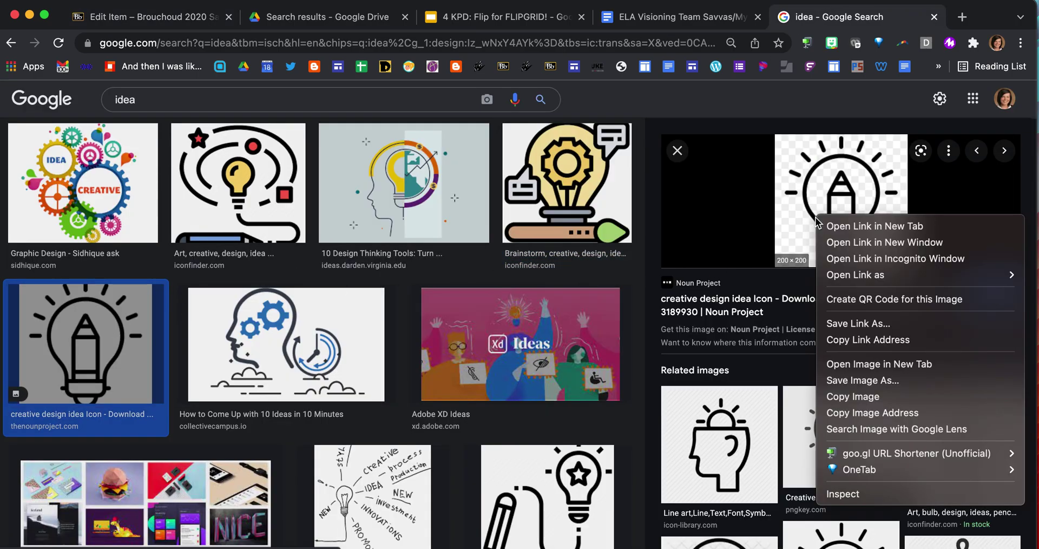
left_click(879, 397)
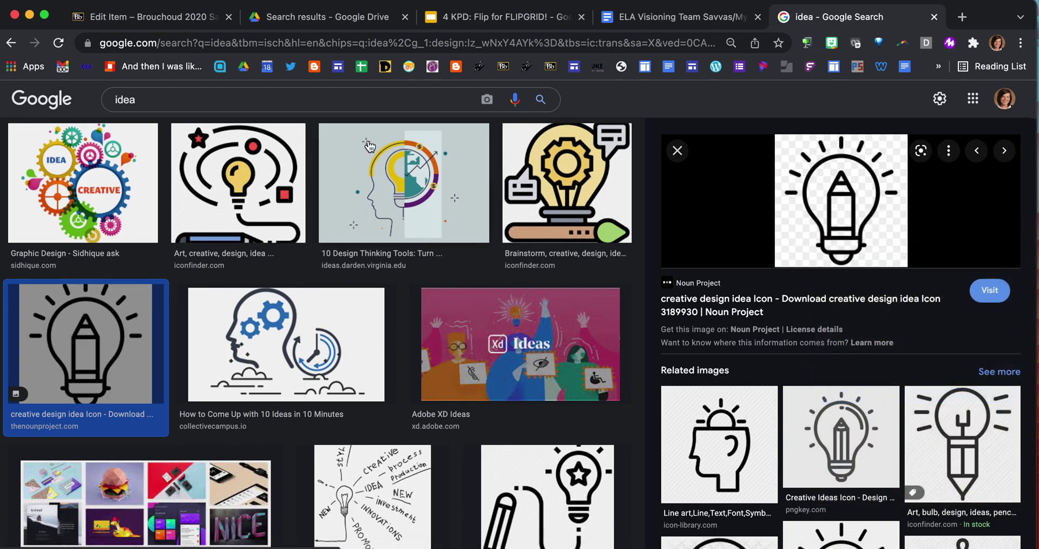
left_click(158, 19)
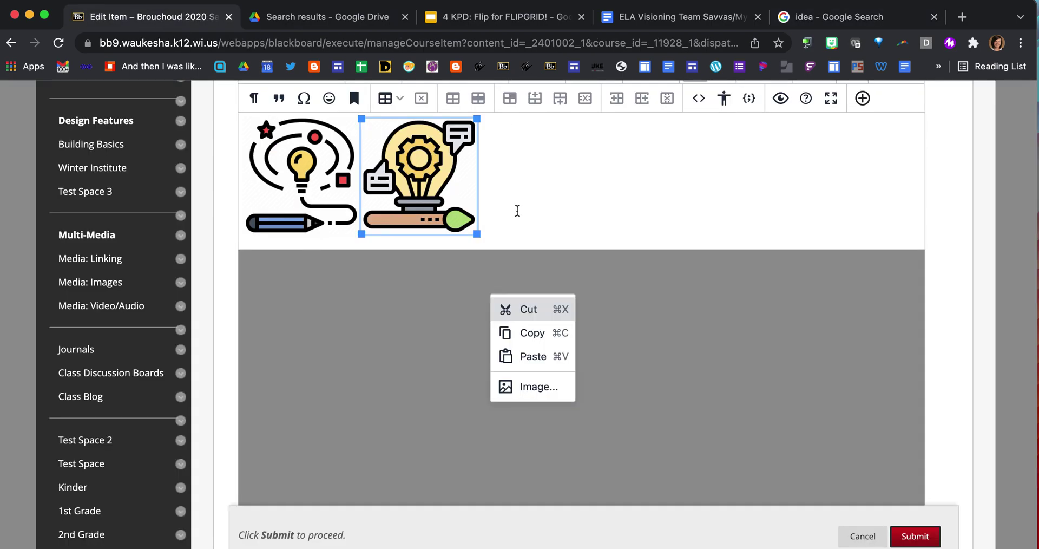
- Paste the pencil lightbulb as the third icon, shrink it to match, and begin typing 'TE'
left_click(486, 226)
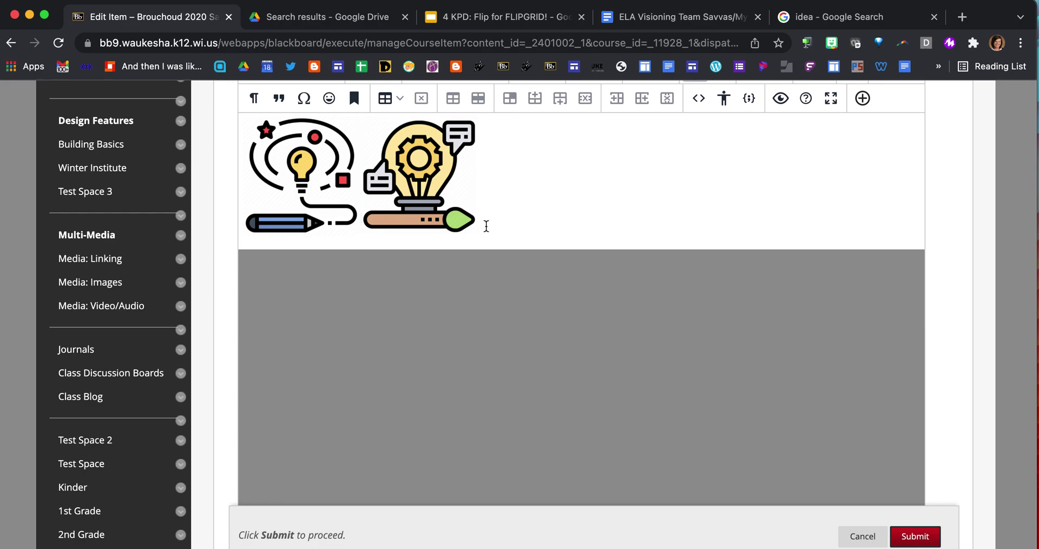
key("super+v")
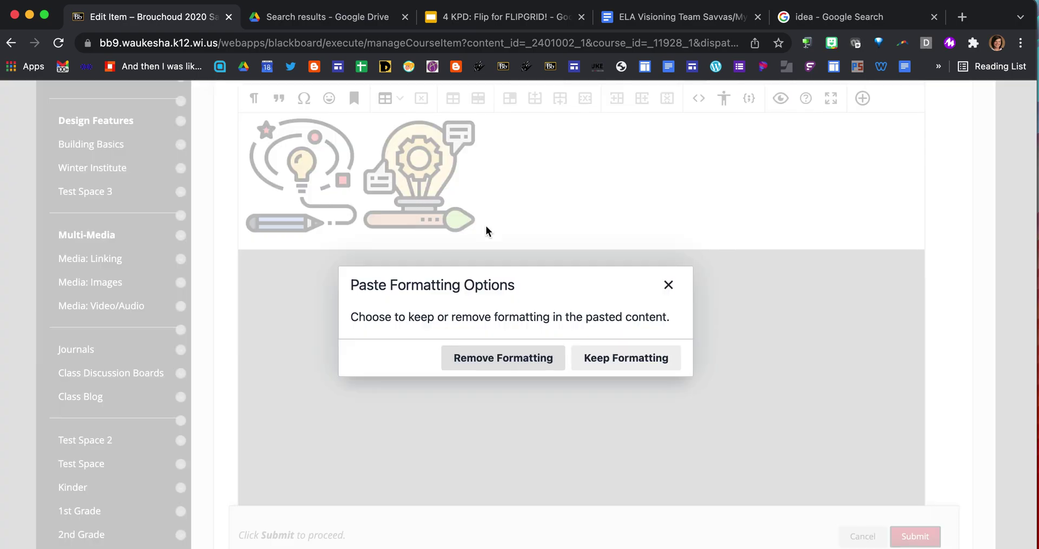
left_click(620, 364)
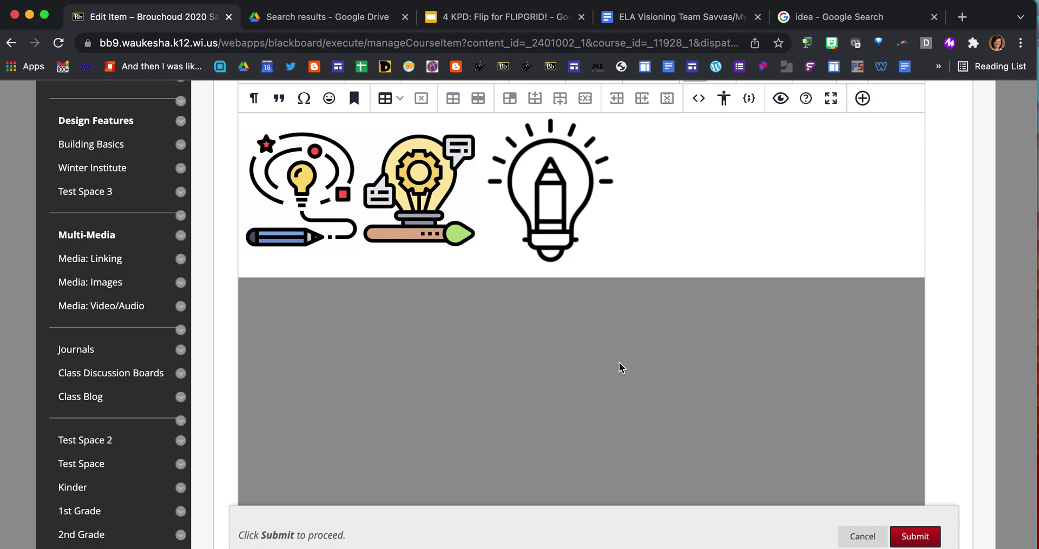
right_click(565, 227)
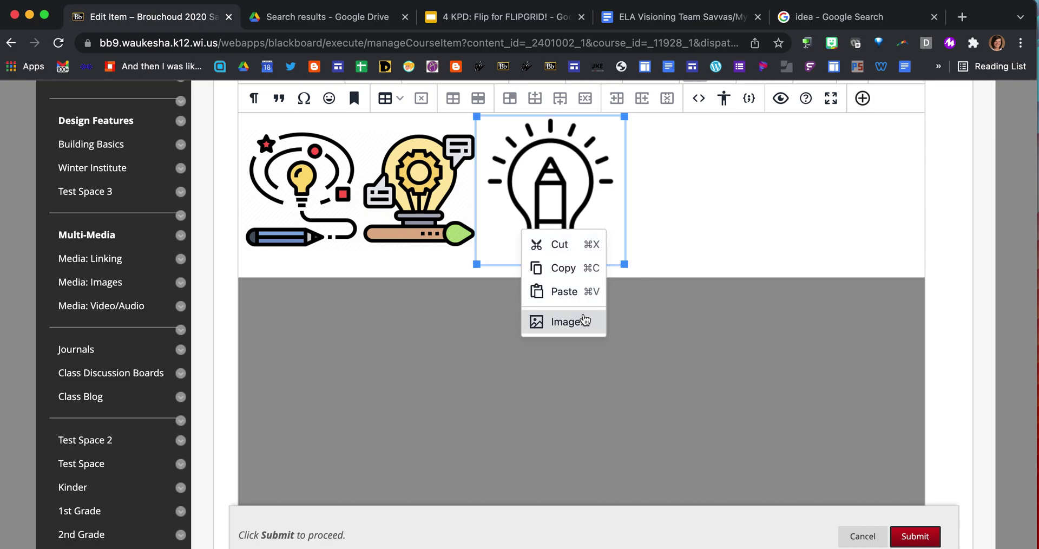
left_click_drag(626, 265, 600, 252)
left_click(640, 215)
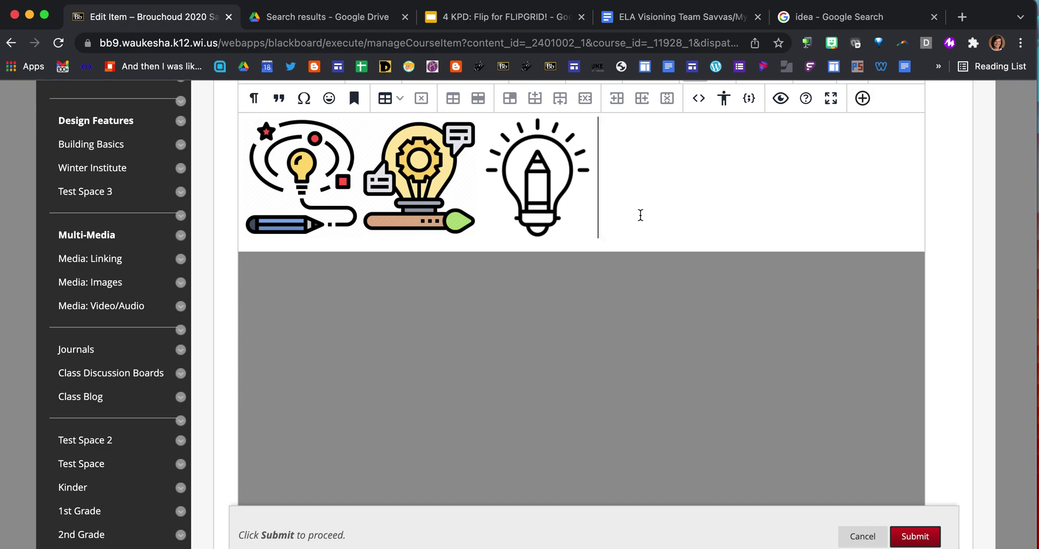
type("TEXT")
- Submit the edited item and view it in the 2022:Updates content list
left_click(915, 537)
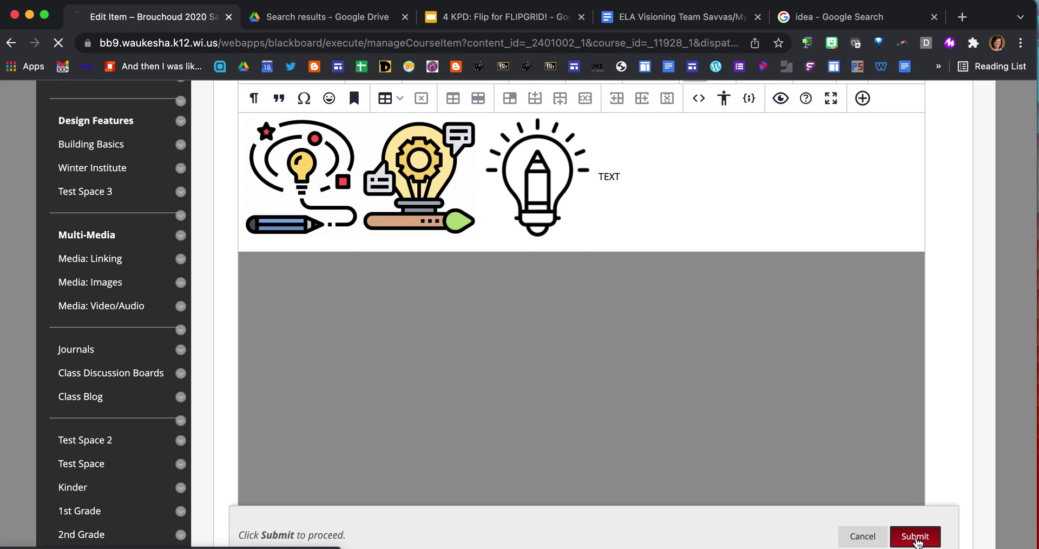
scroll(825, 493, "down", 5)
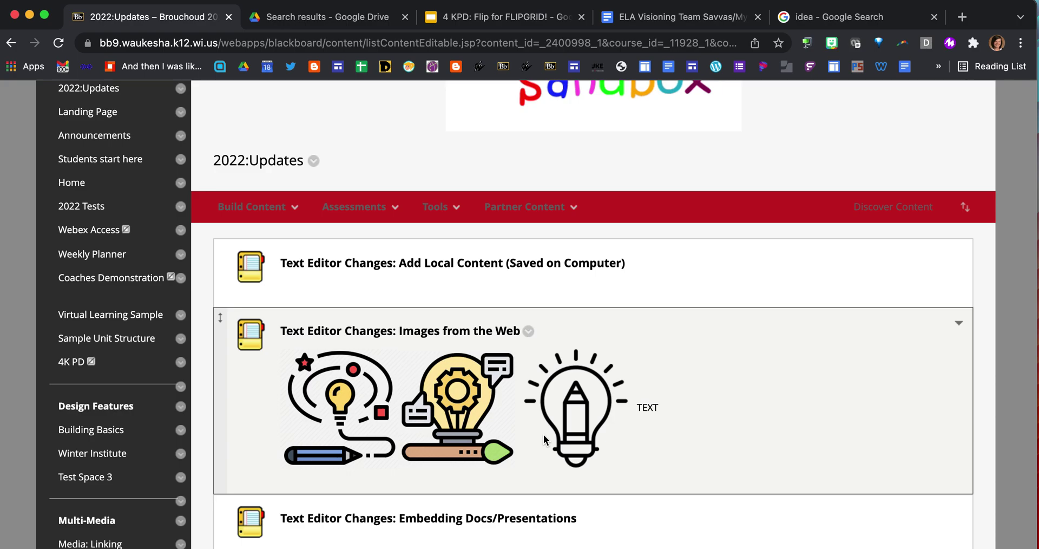